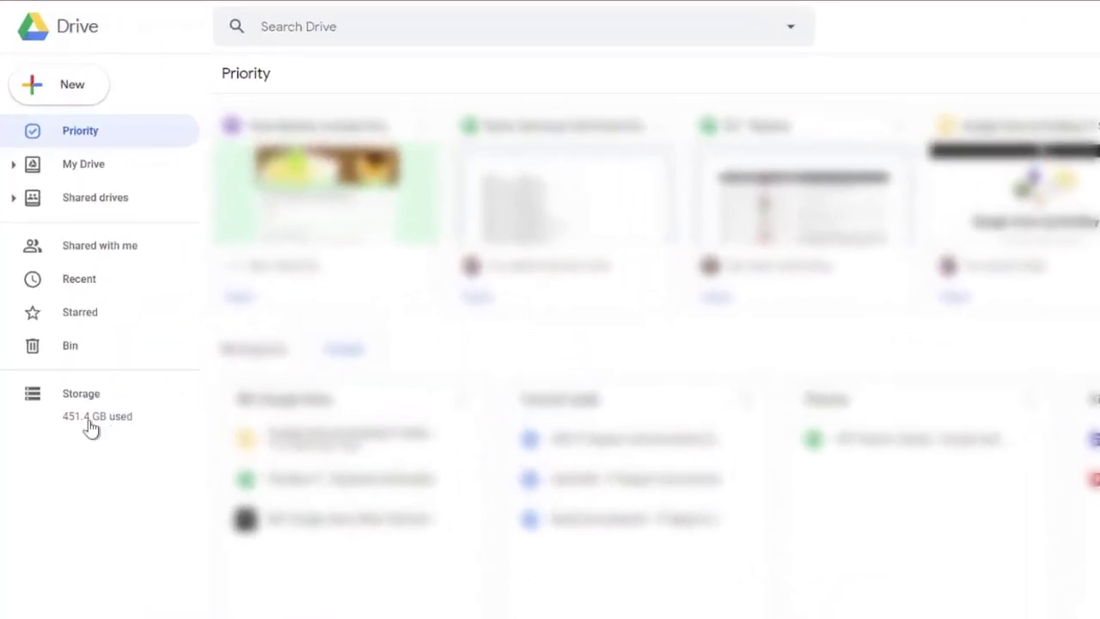
Open the Storage page to list files by storage used, largest first.
{"action": "left_click", "coordinate": [91, 427]}
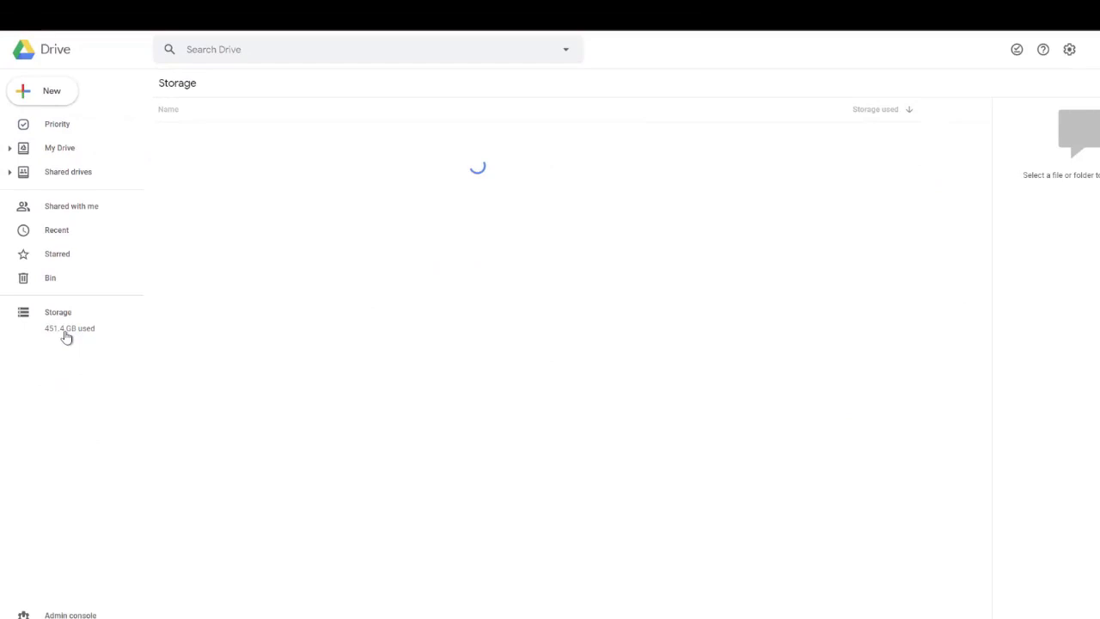